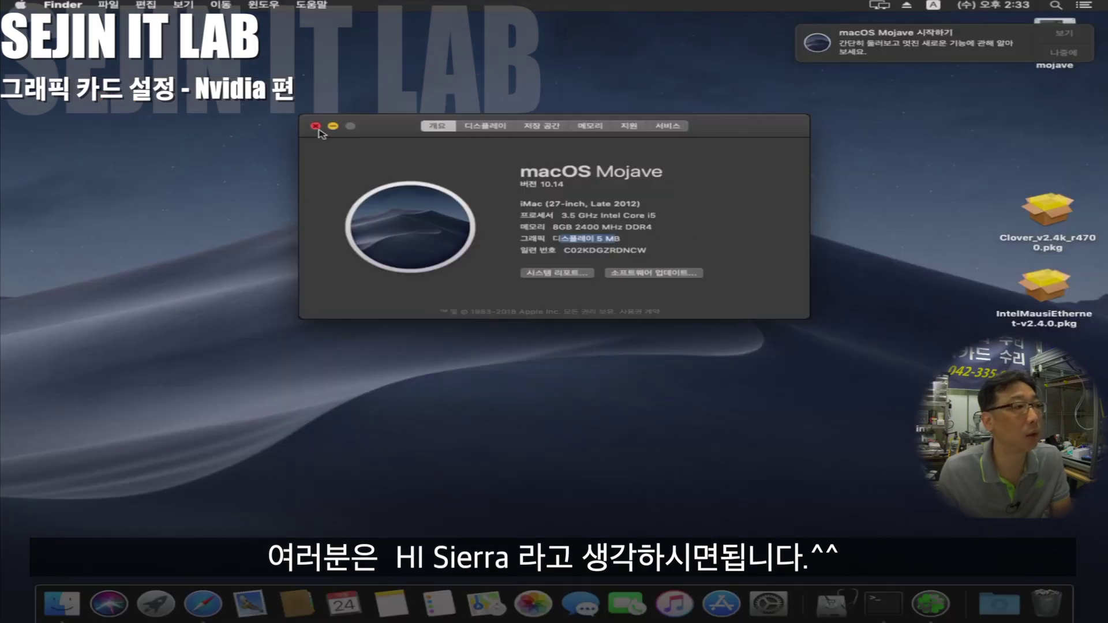
- Close the Mac information window and search the web in Safari for "tonymacx86 high sierra"
click(316, 126)
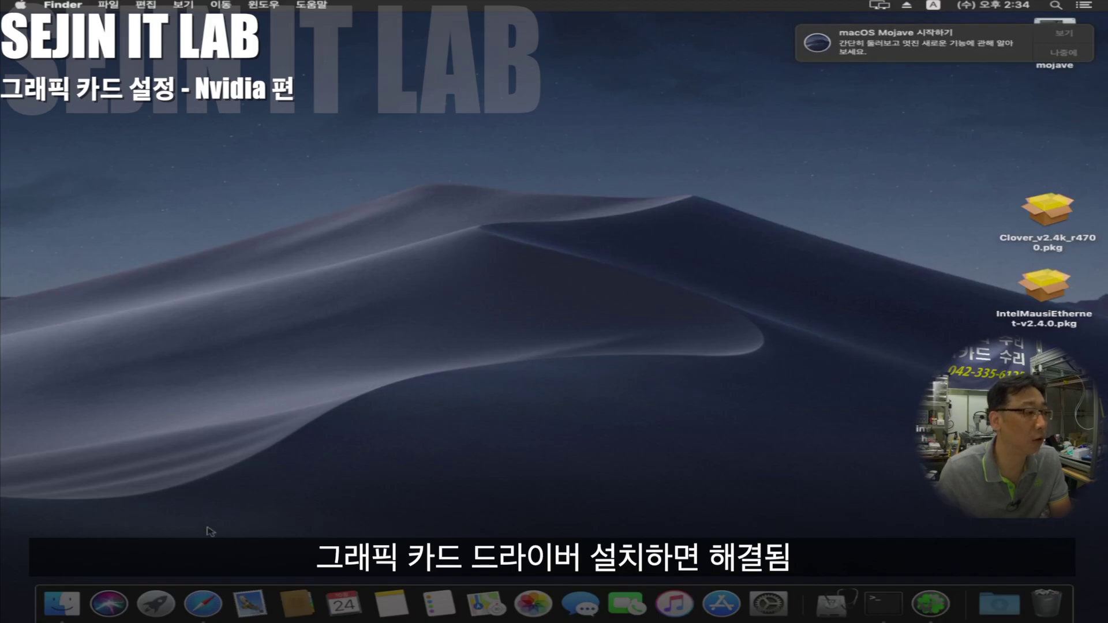
click(203, 603)
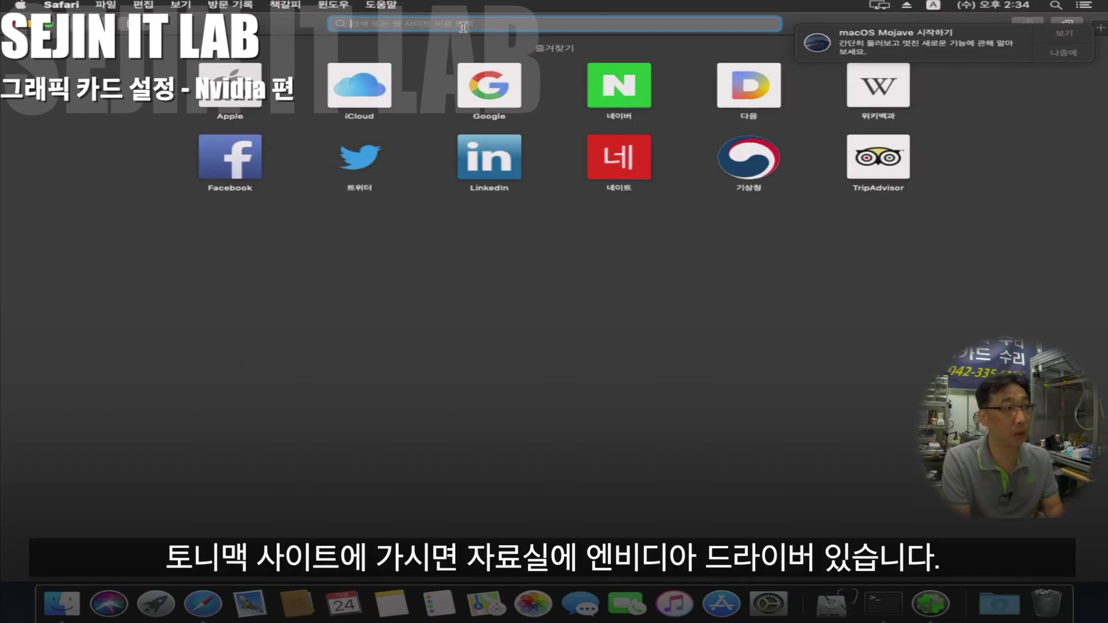
text(o)
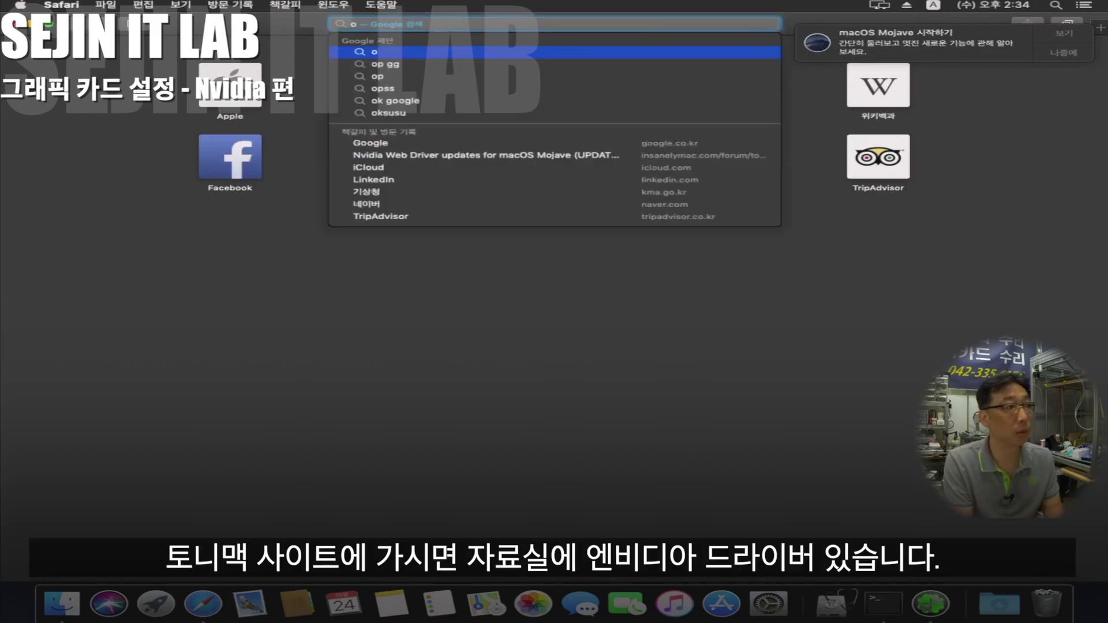
key(BackSpace)
text(toy)
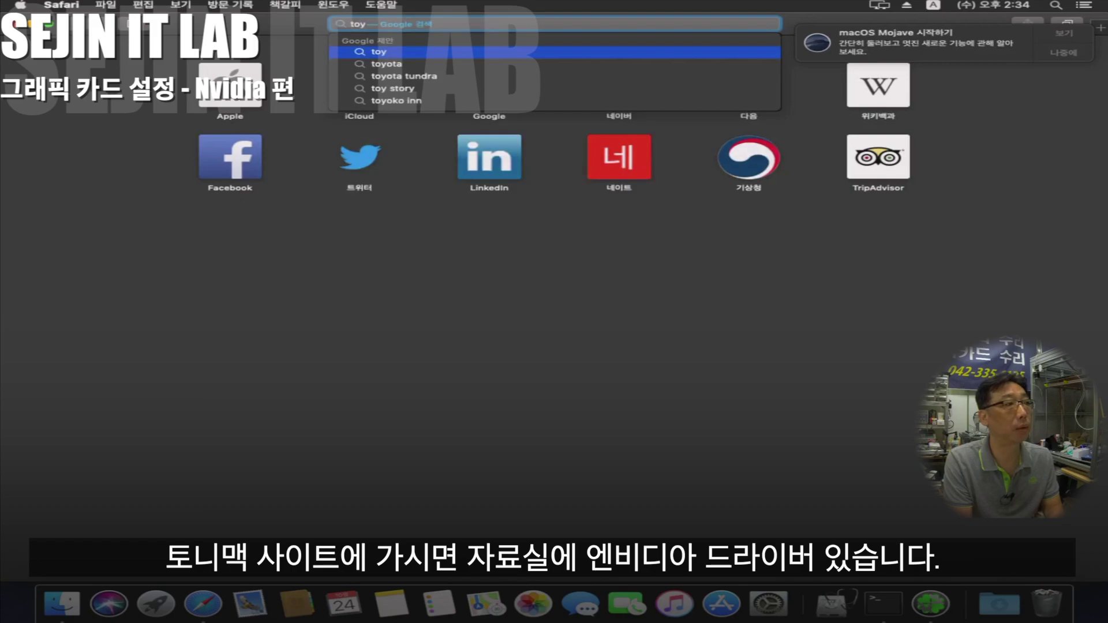
key(BackSpace)
text(ny)
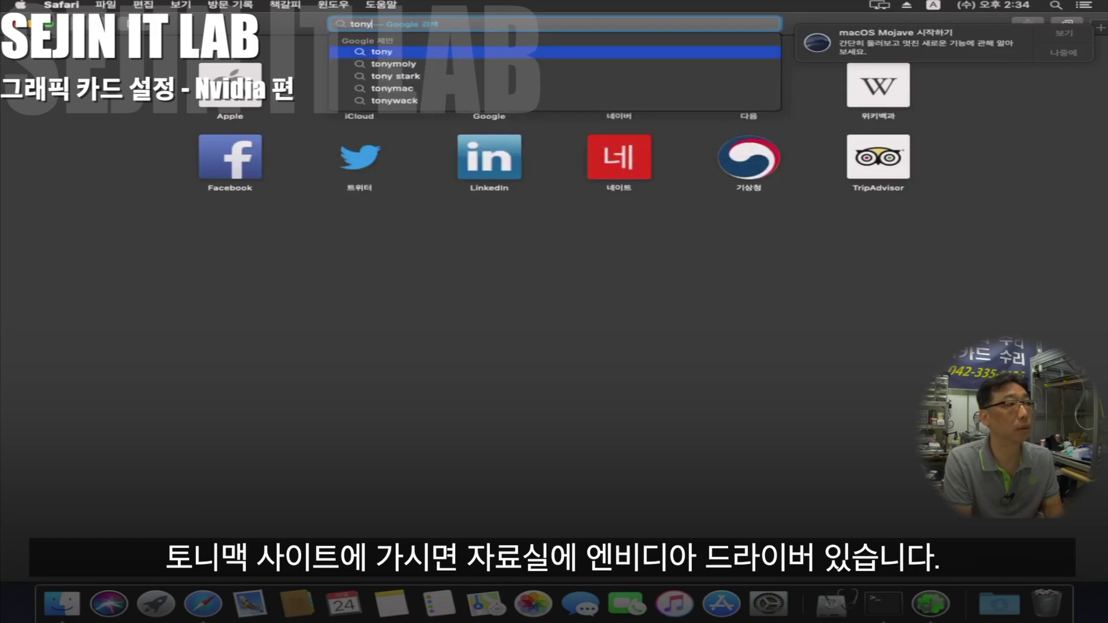
text(ma)
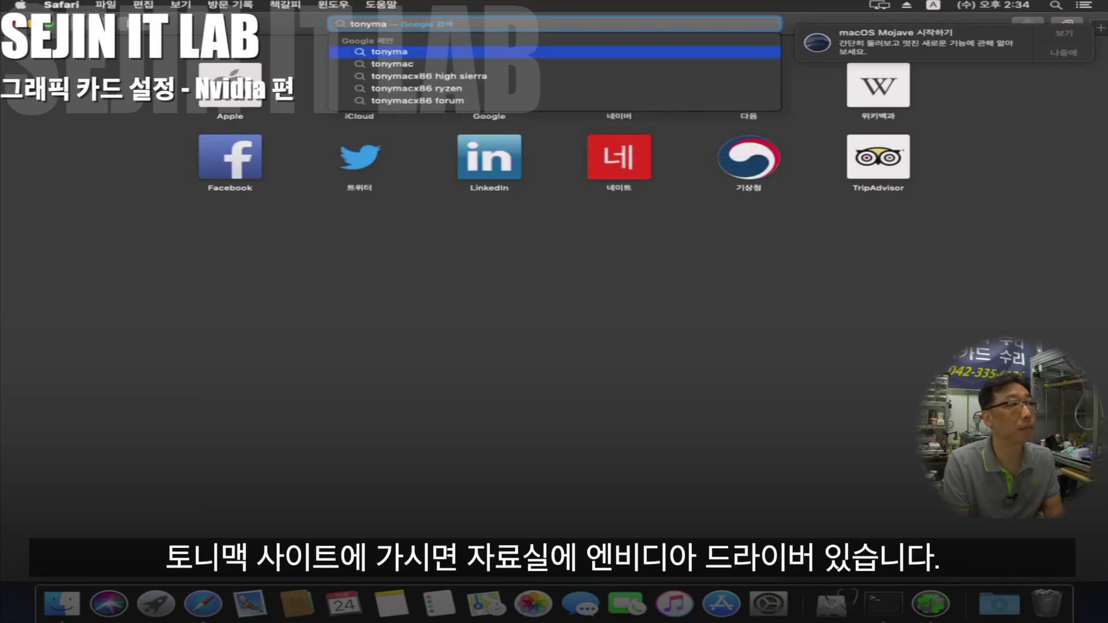
key(Down)
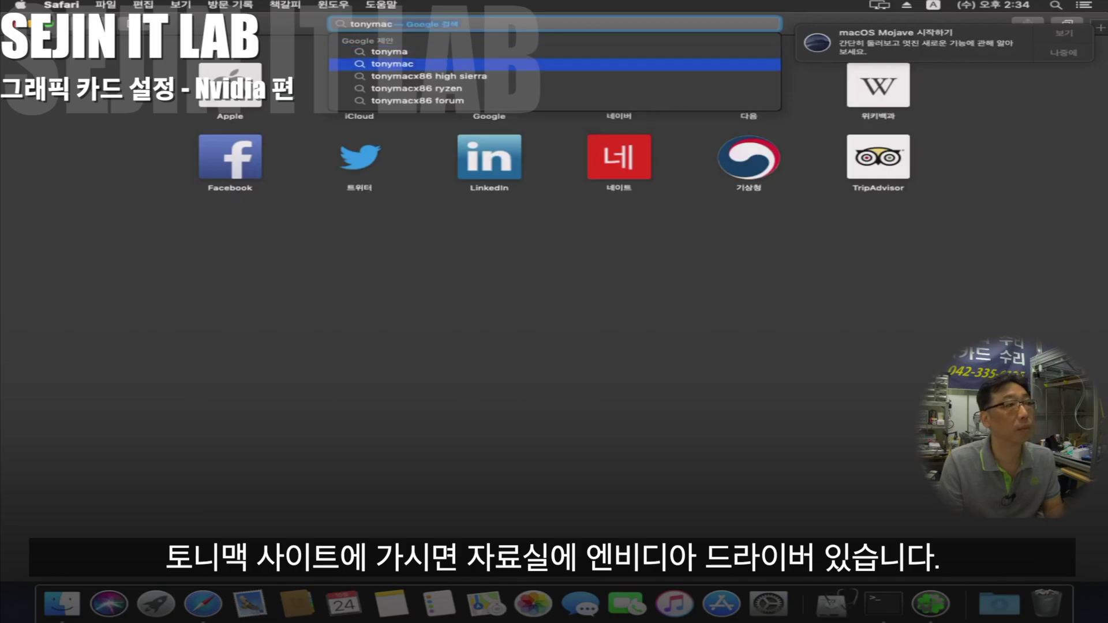
key(Down)
key(Return)
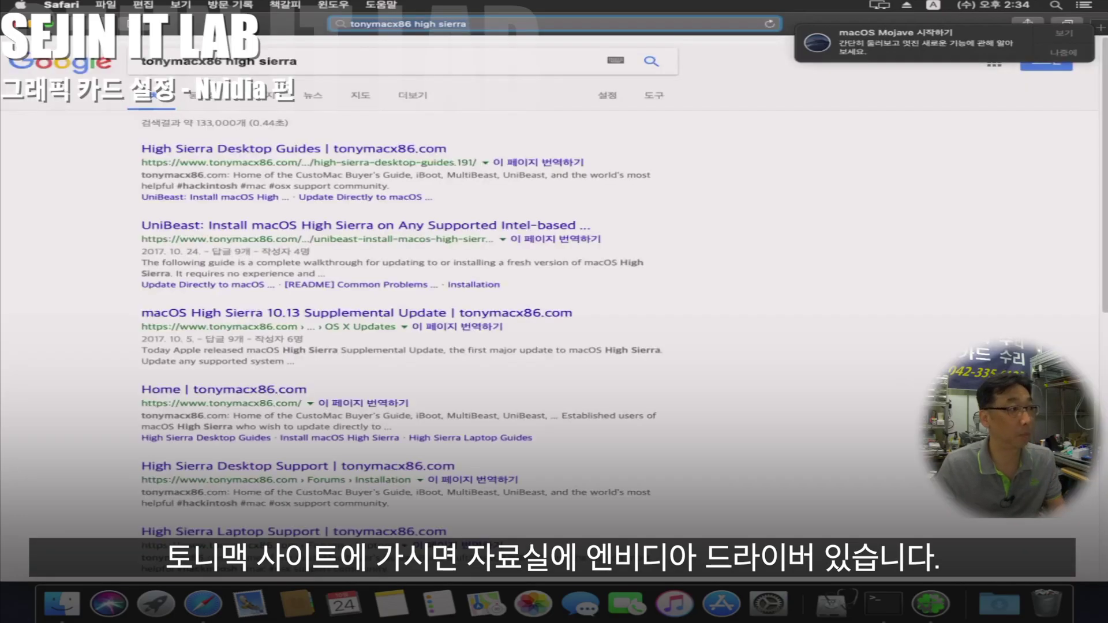
- Open the High Sierra Desktop Guides result on tonymacx86.com and go to the site's NVIDIA Drivers download page
click(245, 150)
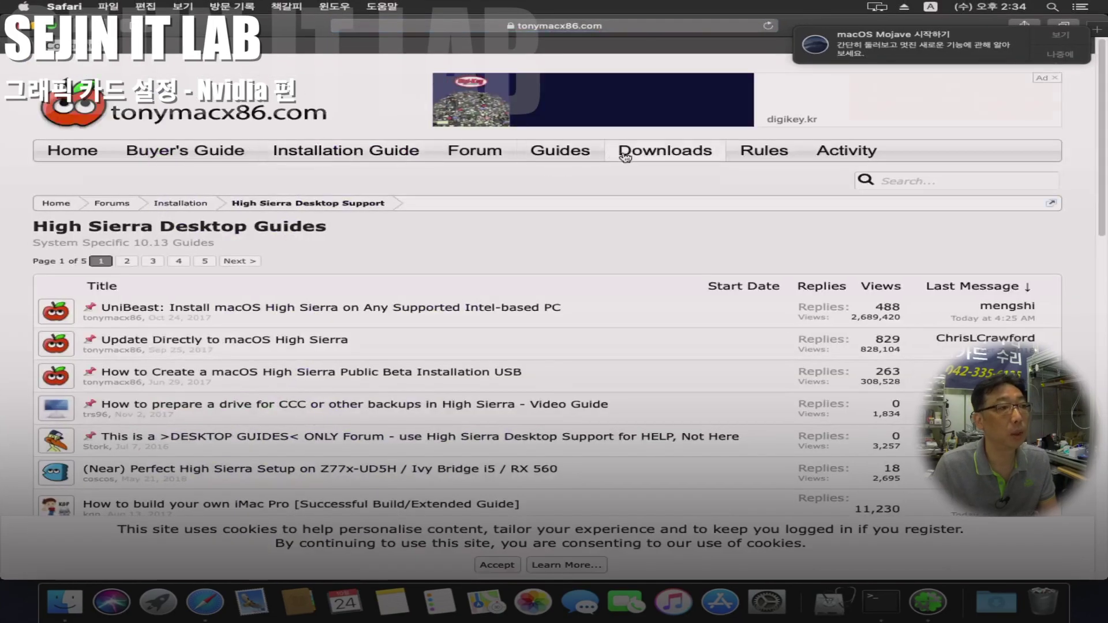
mouse_move(659, 156)
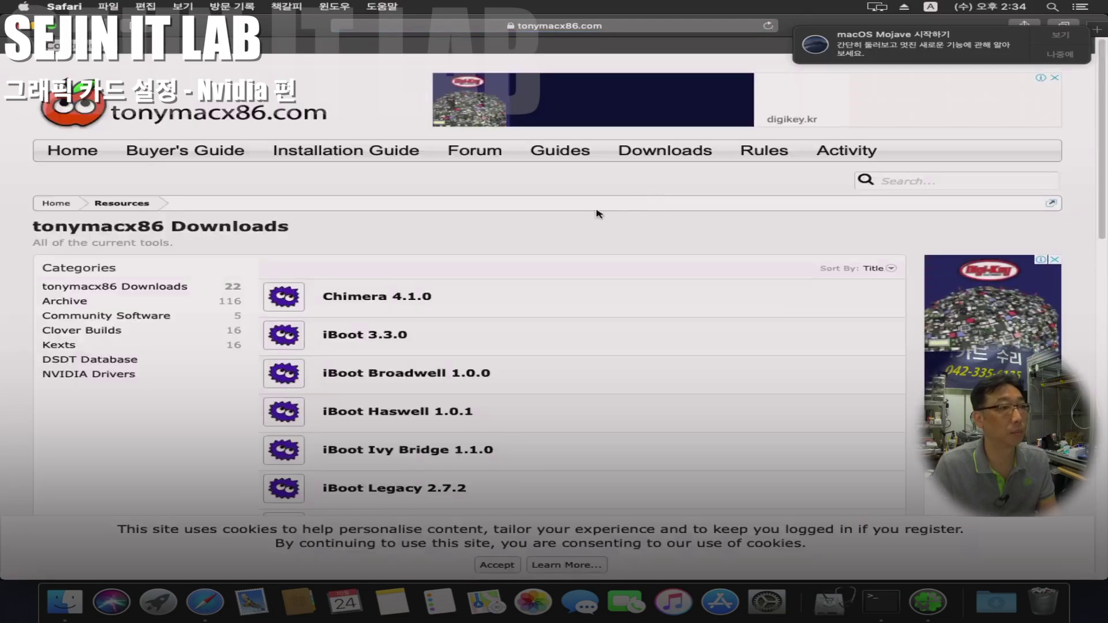
click(669, 195)
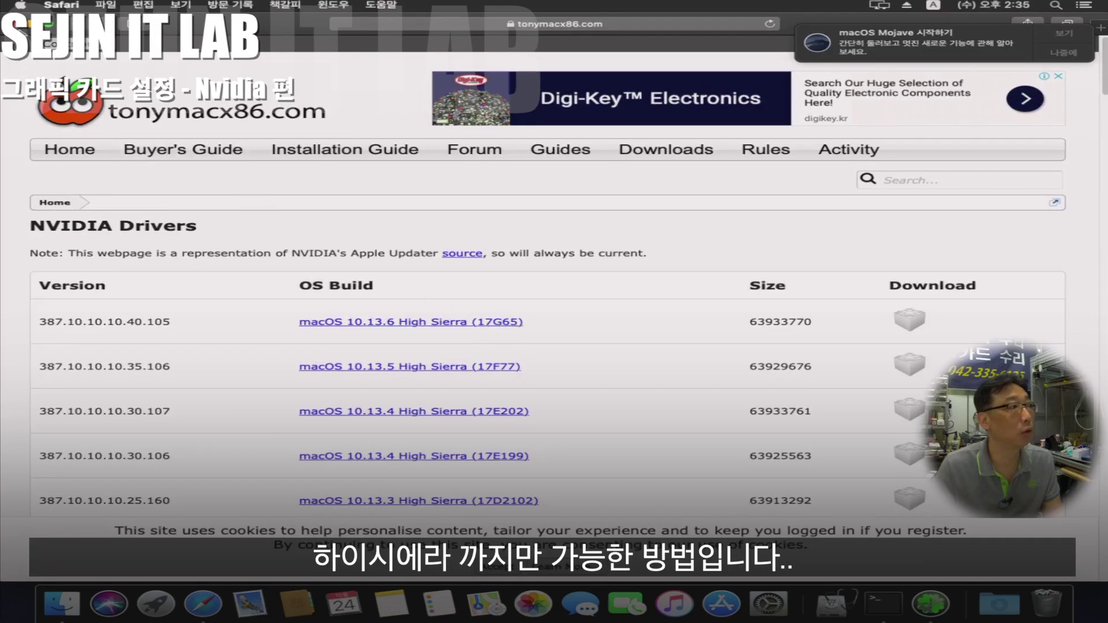
- Display the macOS build number in the Mac information window and move the window up off the driver list
click(22, 6)
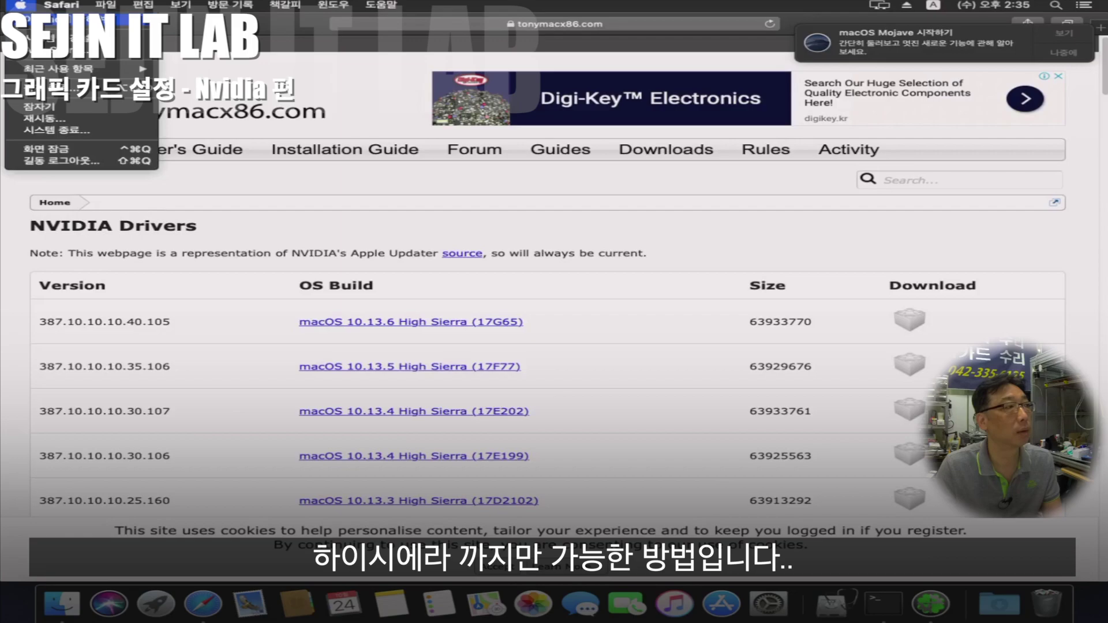
click(46, 20)
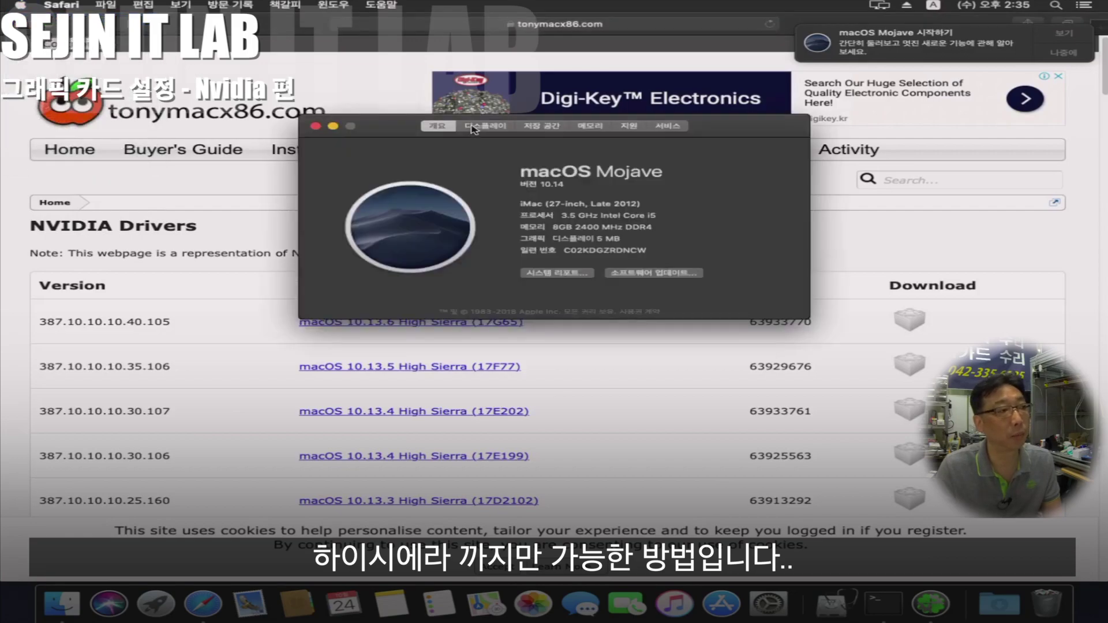
click(552, 185)
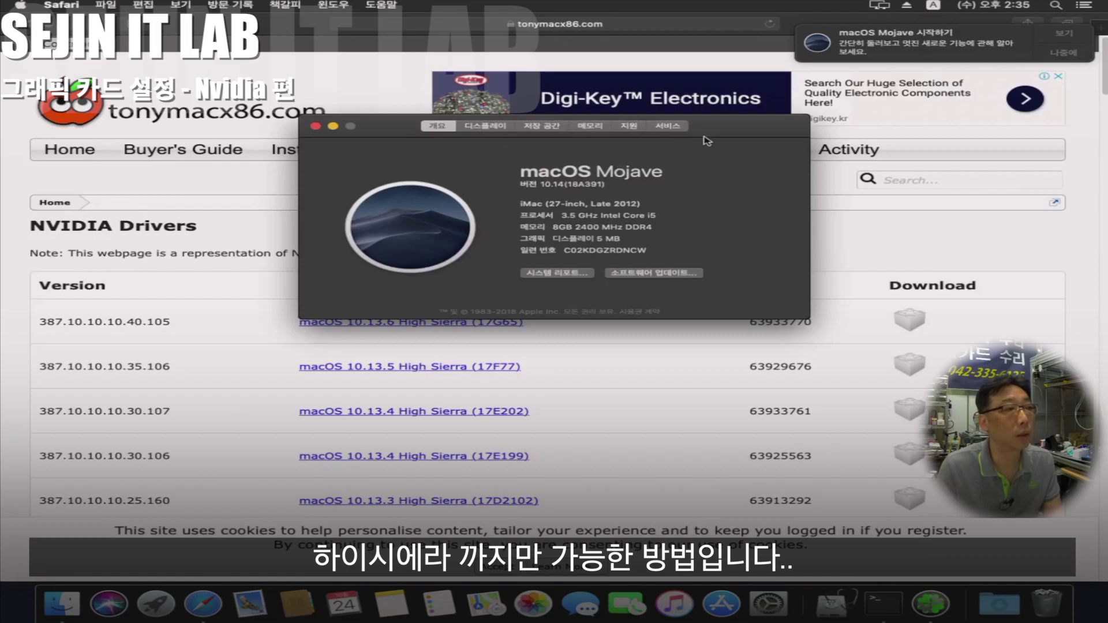
drag(733, 134, 662, 88)
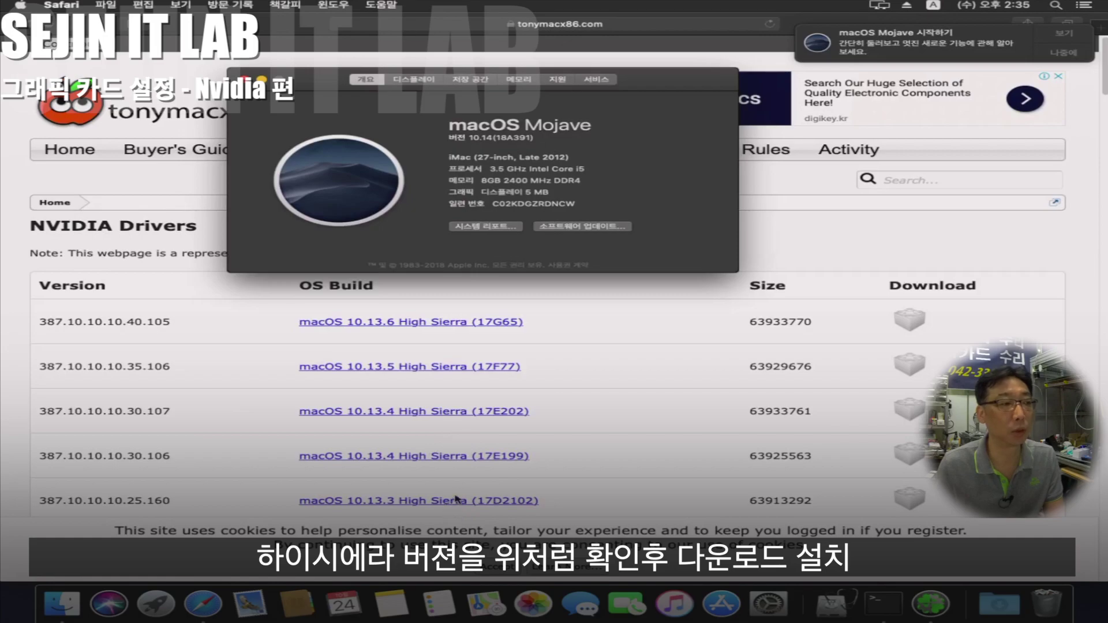
- Look through the NVIDIA driver list's macOS versions and build numbers for comparison with the installed system build
scroll(530, 462, down, 10)
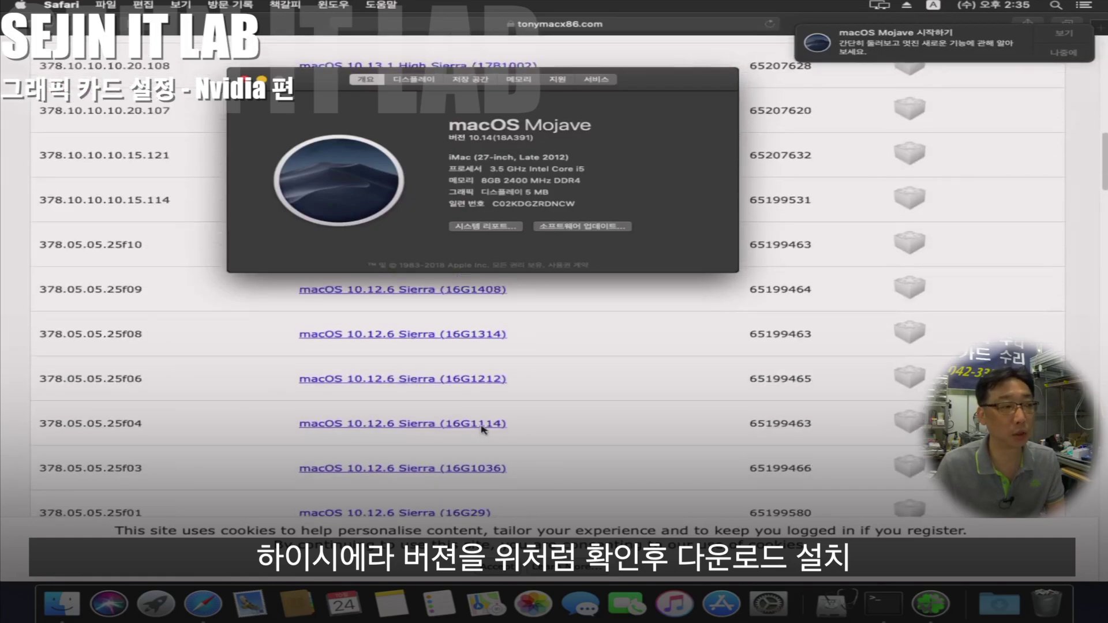
scroll(483, 428, up, 1)
scroll(483, 429, up, 10)
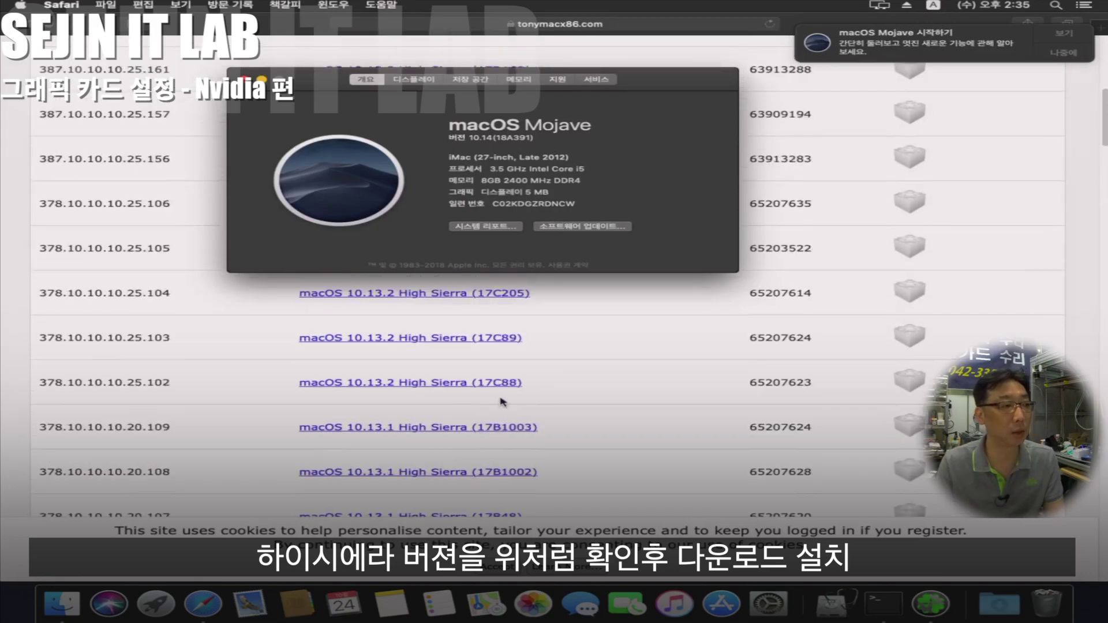
scroll(503, 398, up, 8)
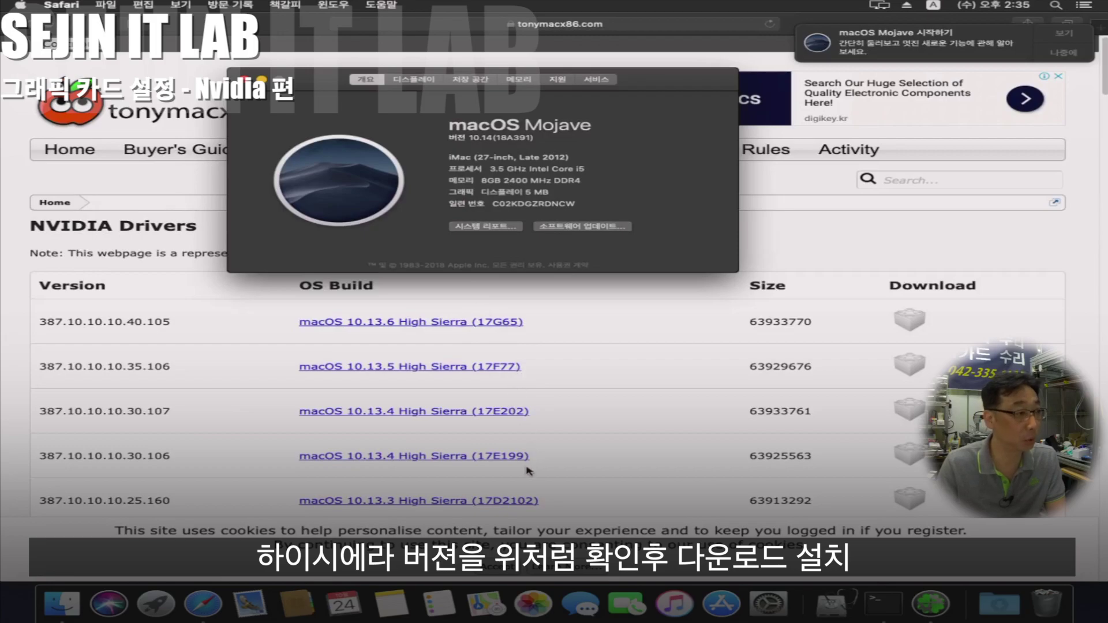
scroll(530, 469, down, 3)
scroll(530, 470, down, 3)
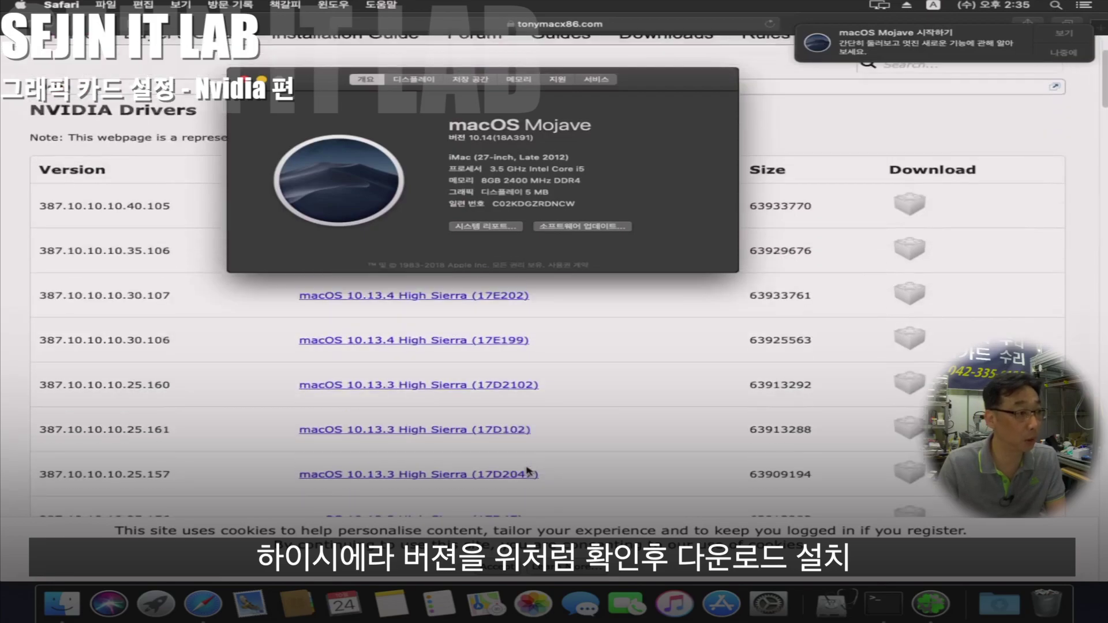
scroll(516, 469, up, 5)
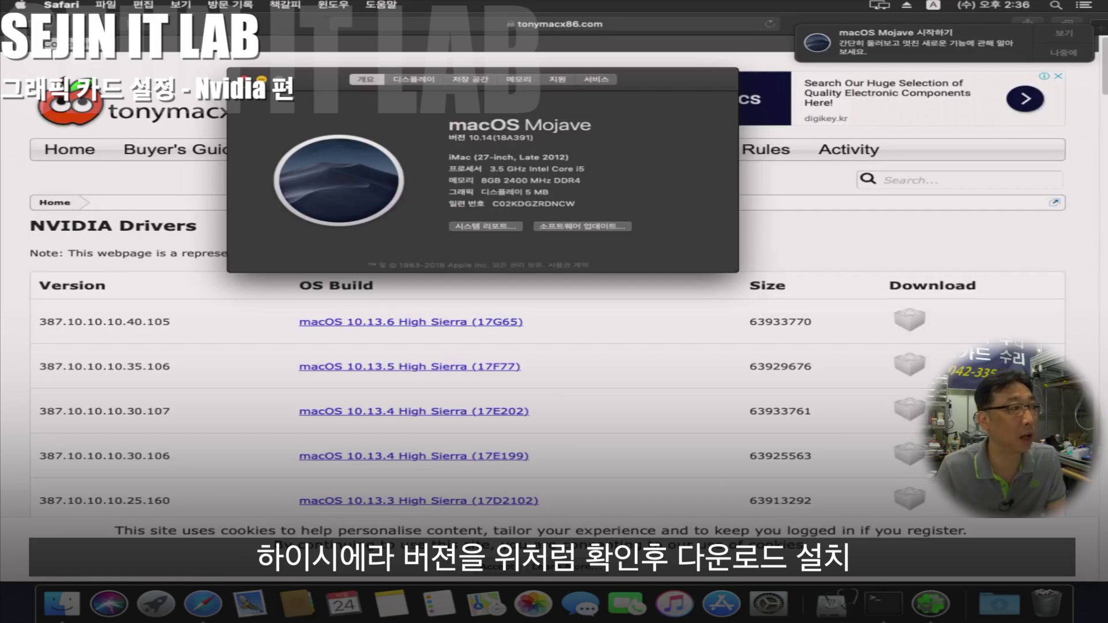
- Close the Mac information window and the NVIDIA Drivers page, and quit Safari
key(super+w)
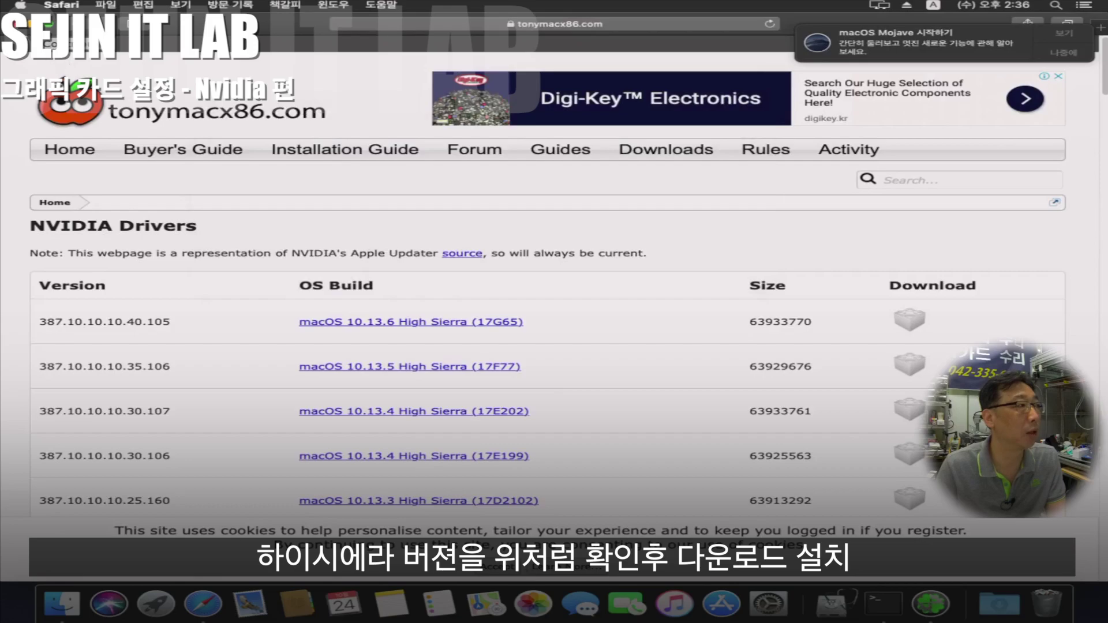
key(super+w)
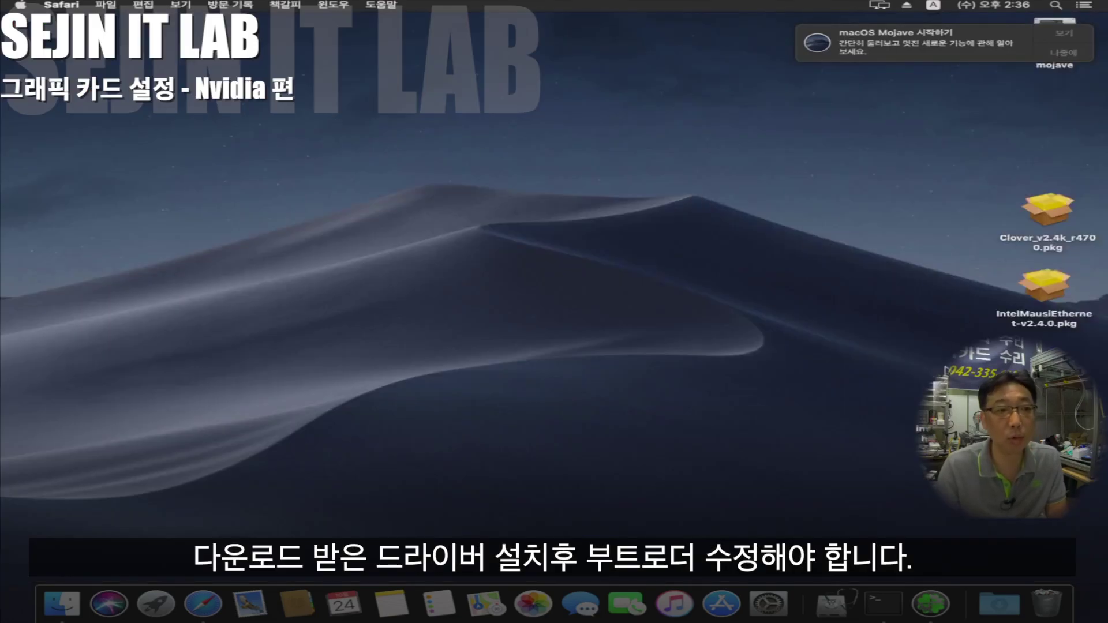
key(super+q)
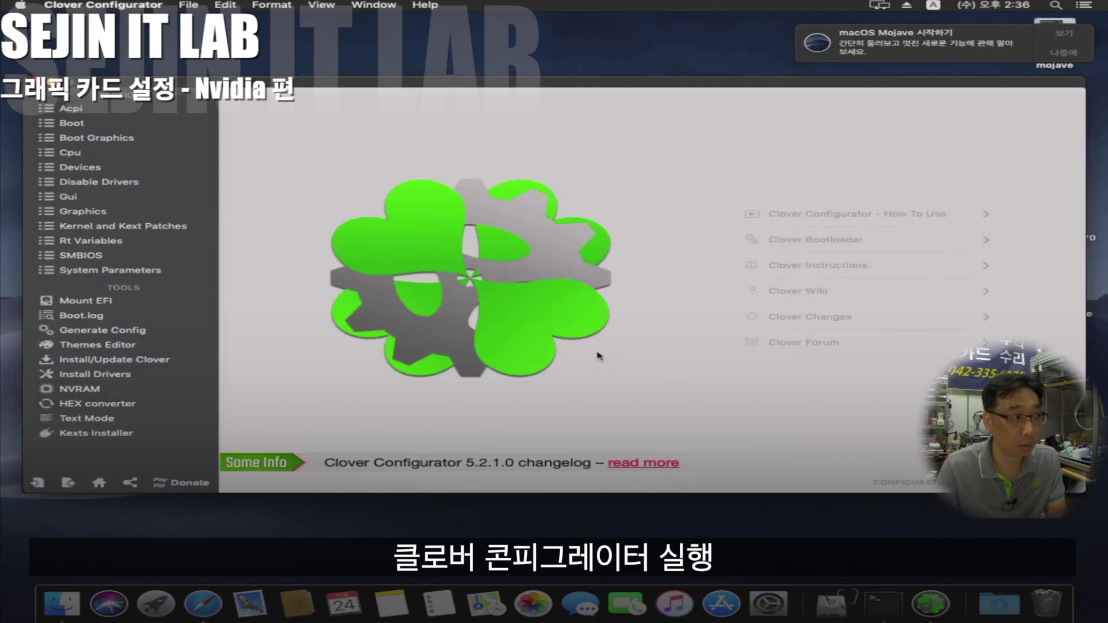
- In Clover Configurator, mount the EFI partition disk0s1 of the current boot disk, authorizing it with the account password
click(78, 300)
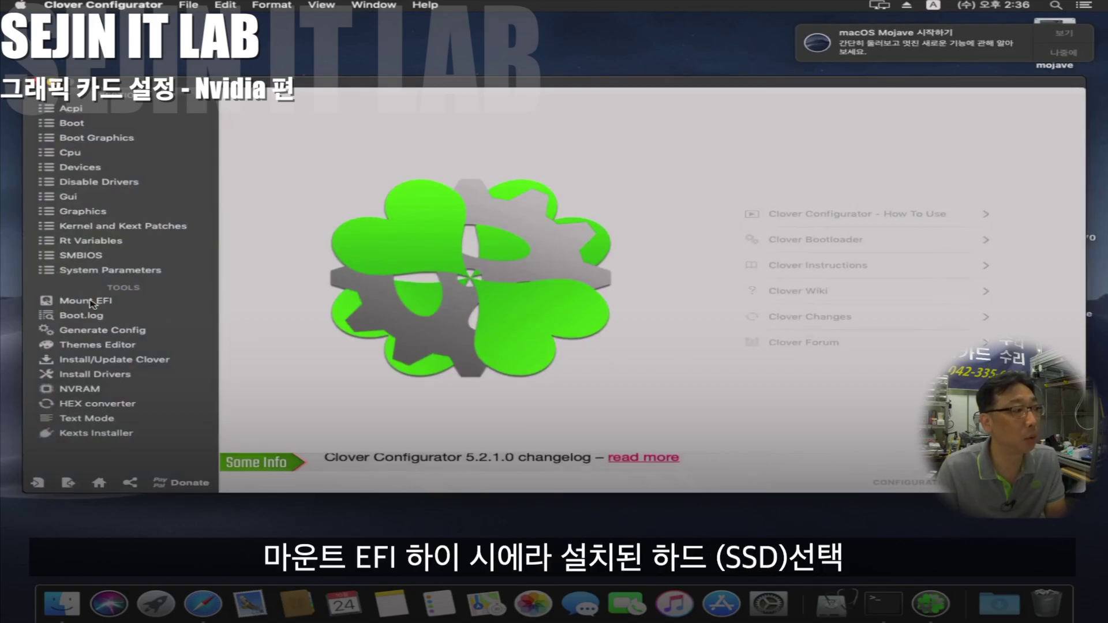
click(87, 303)
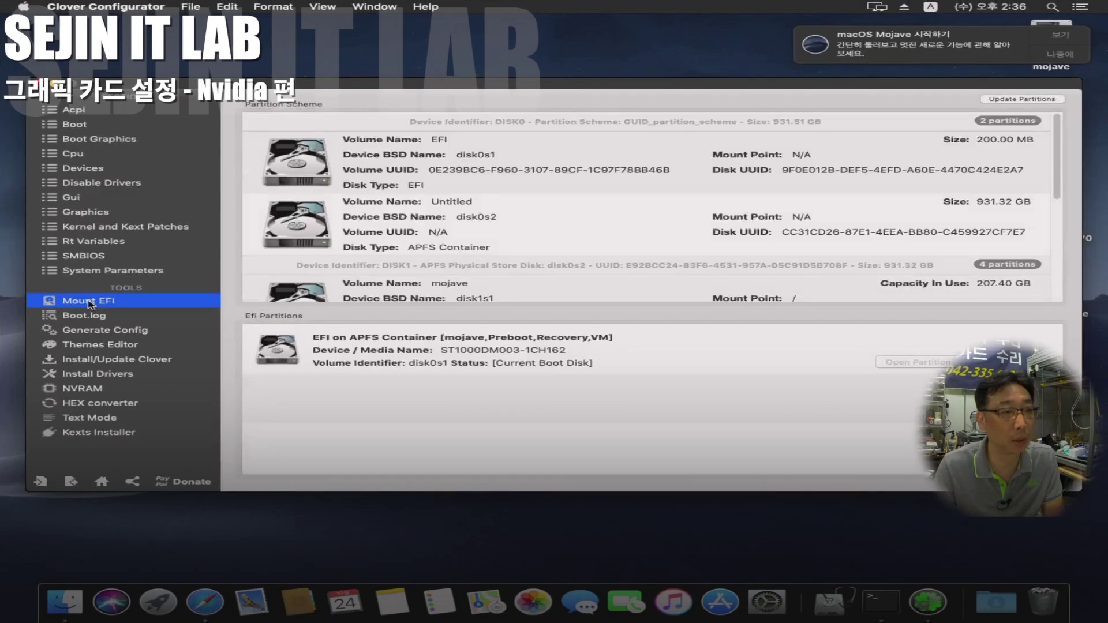
click(1012, 365)
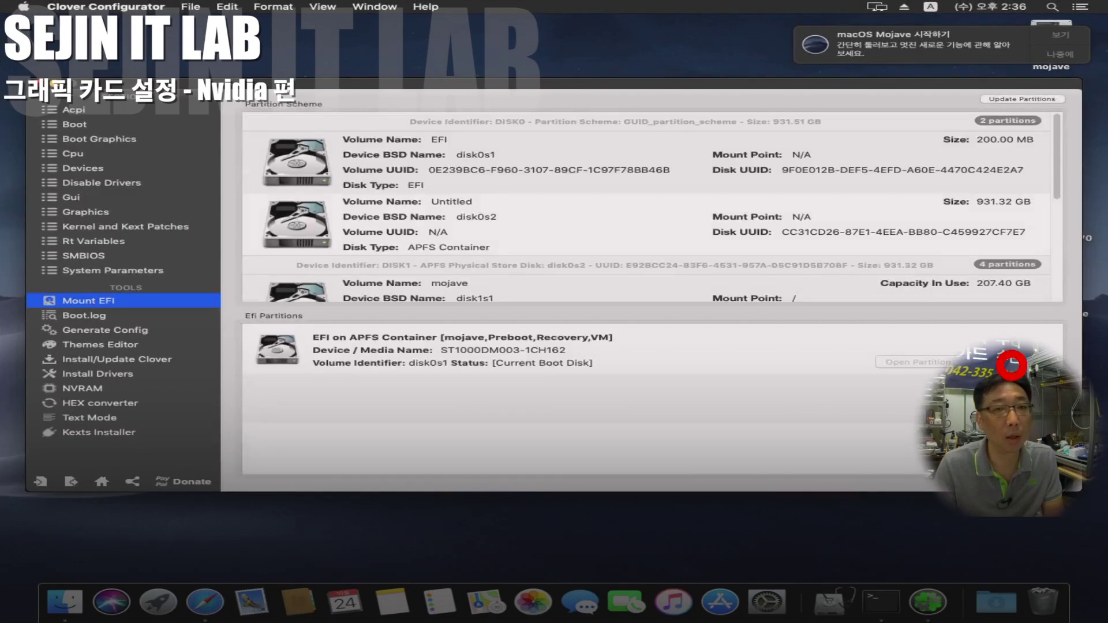
text(1)
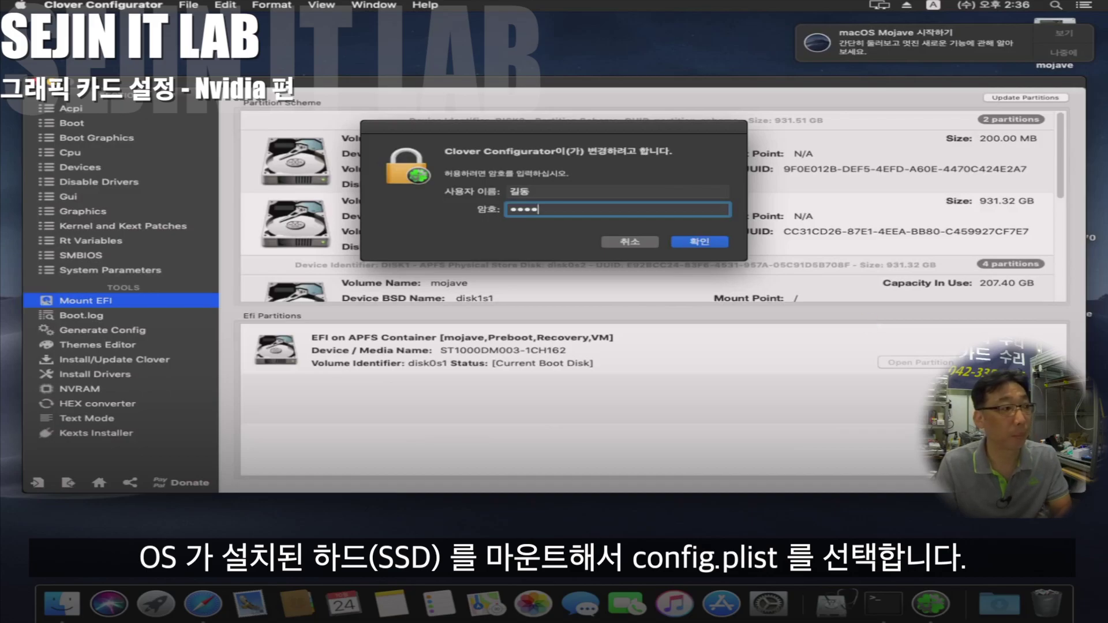
key(Return)
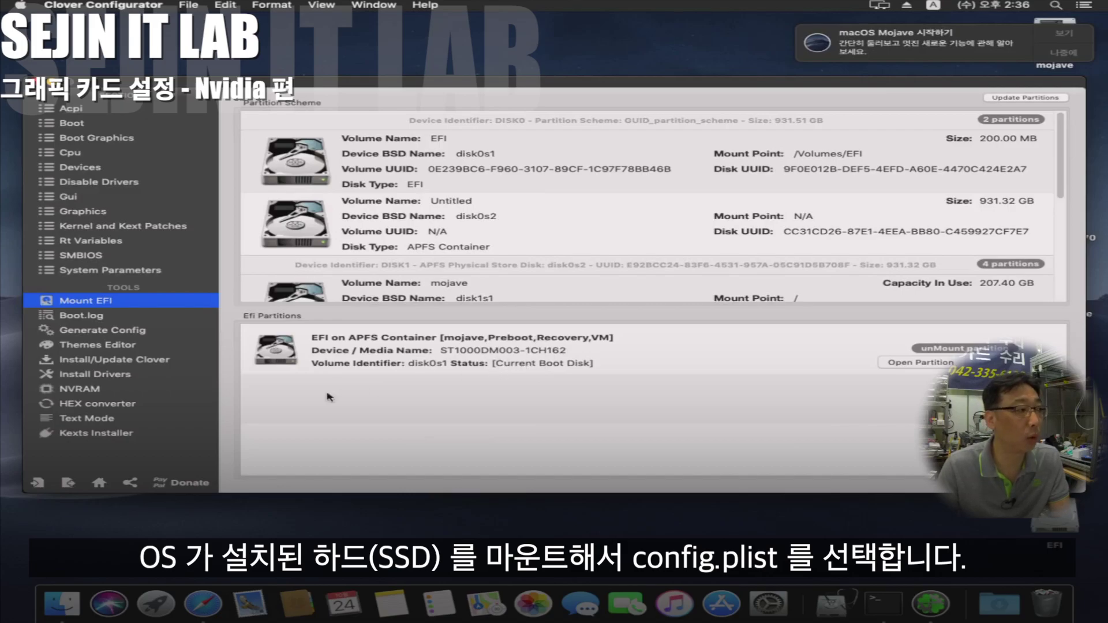
- Import config.plist from the EFI/CLOVER folder on the mounted EFI volume and shift the configuration window slightly aside
click(38, 485)
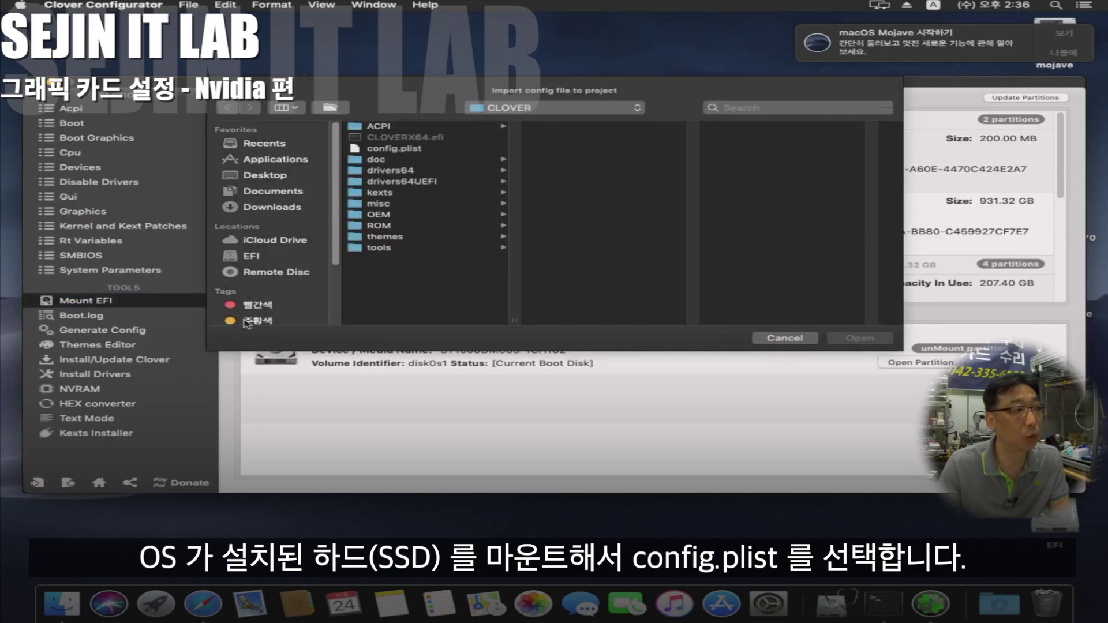
click(254, 255)
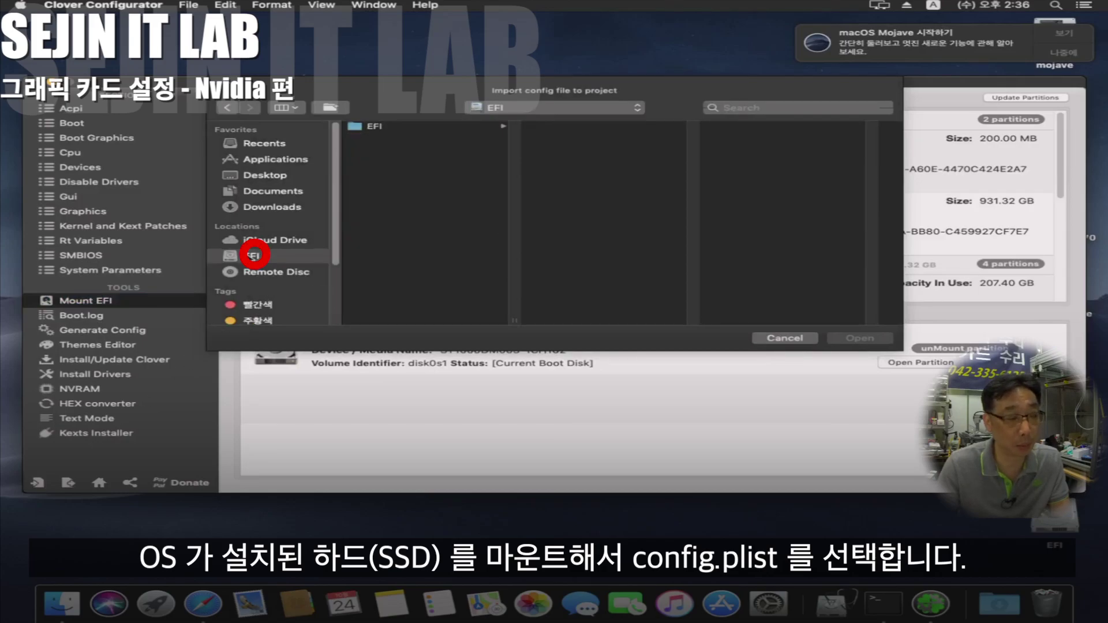
click(462, 127)
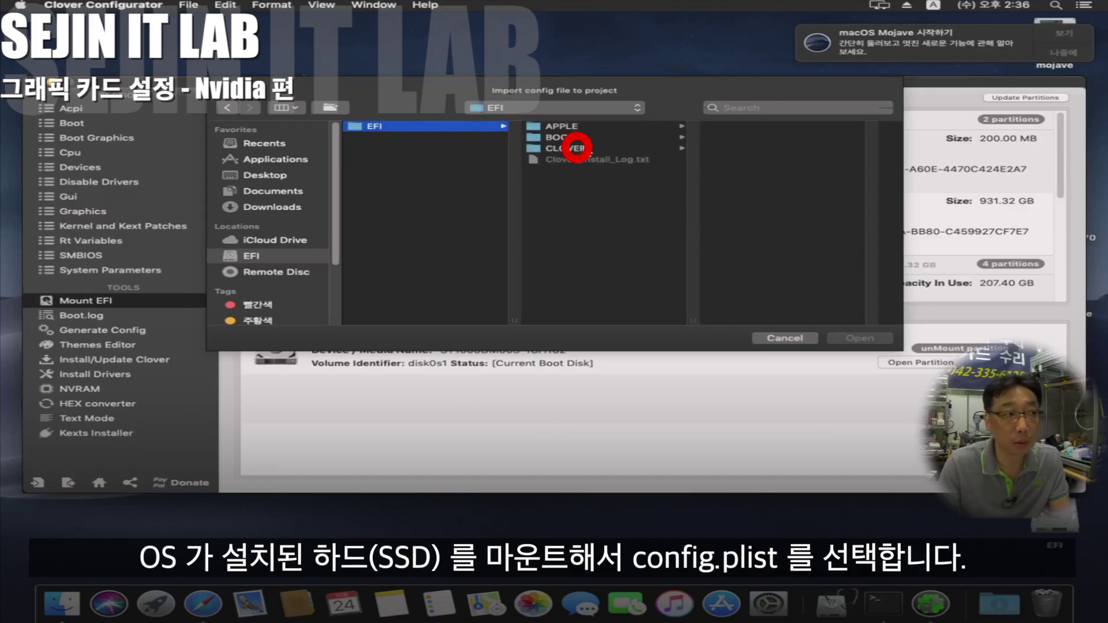
click(577, 147)
click(755, 148)
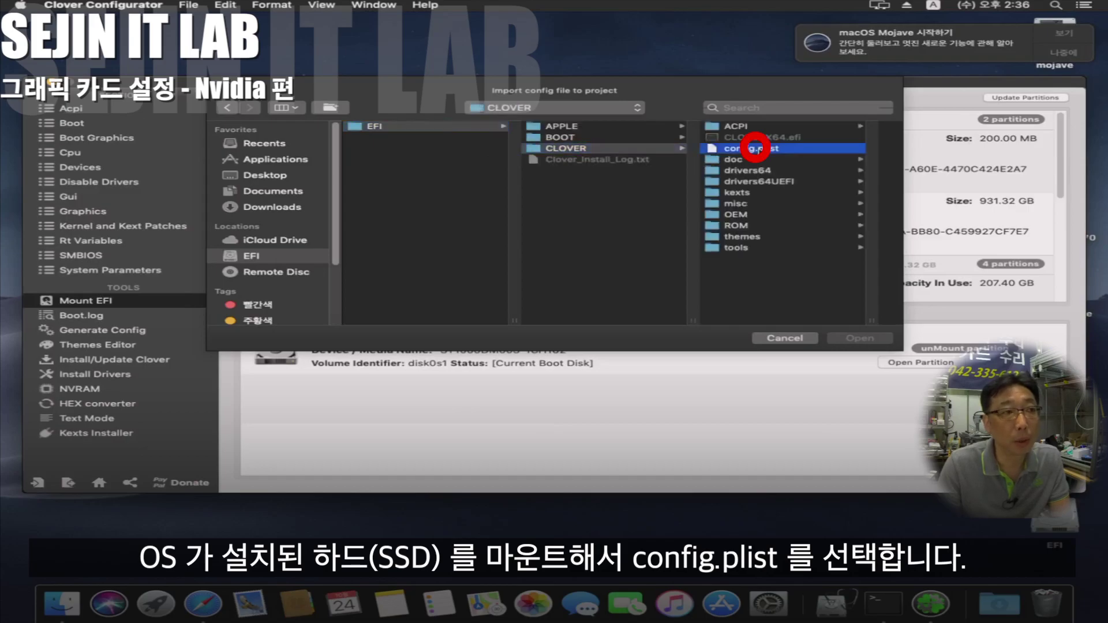
click(860, 339)
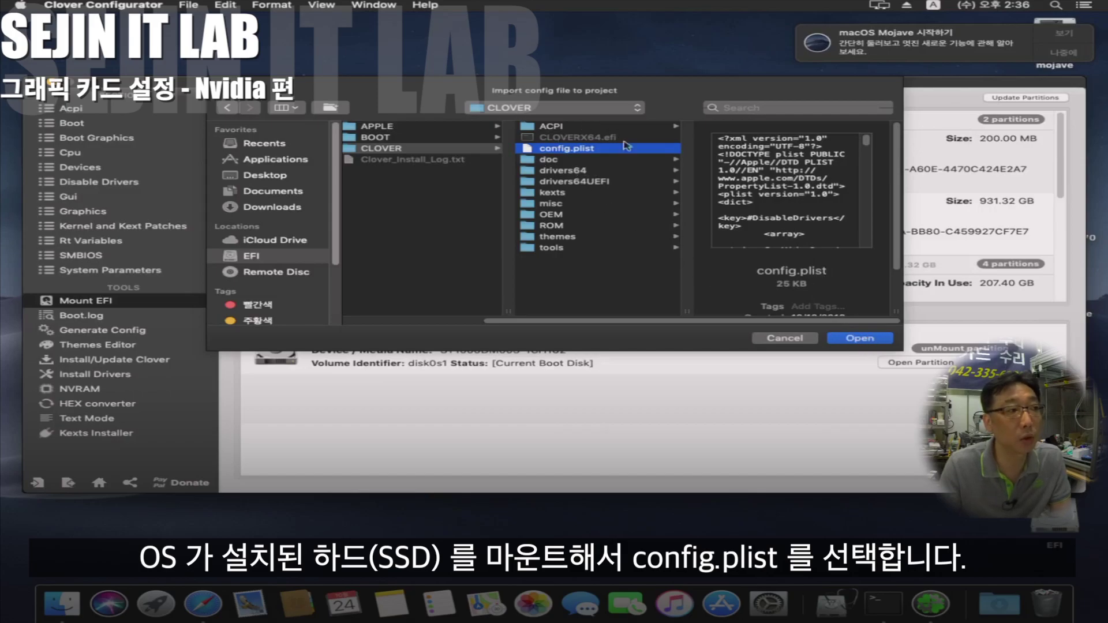
click(860, 339)
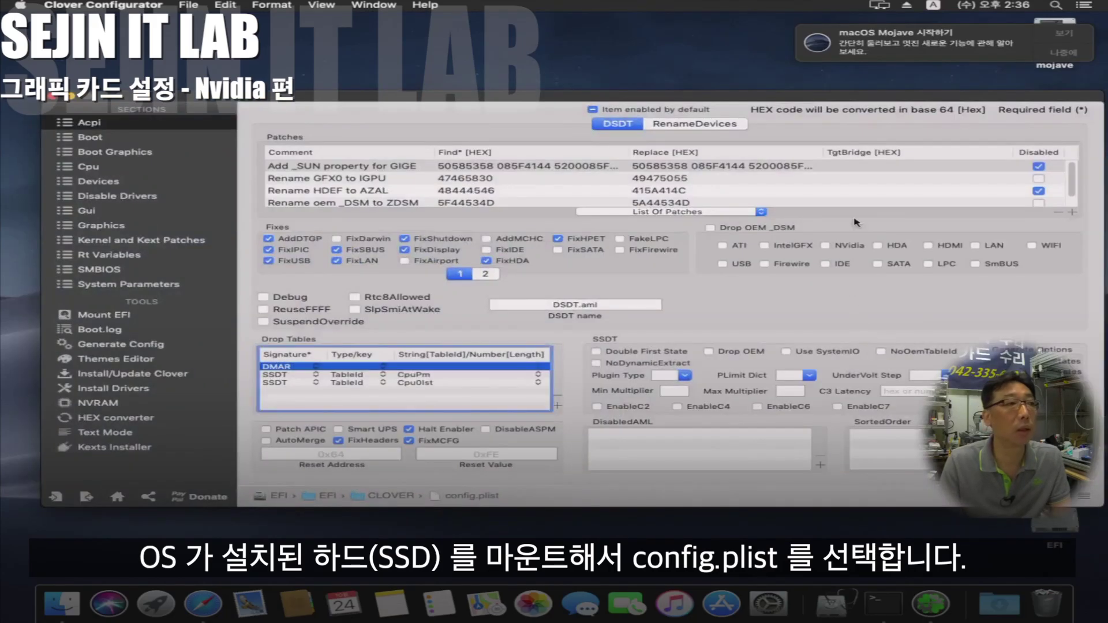
drag(852, 100, 829, 99)
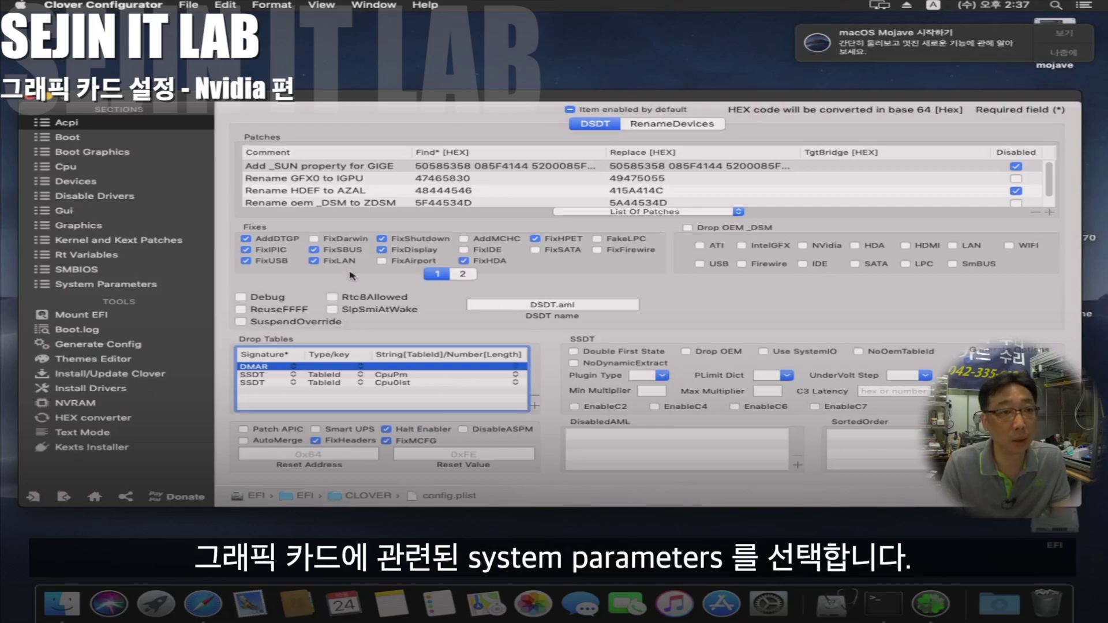
- In the System Parameters section, enable NvidiaWeb and set Inject Kexts to Yes
click(157, 285)
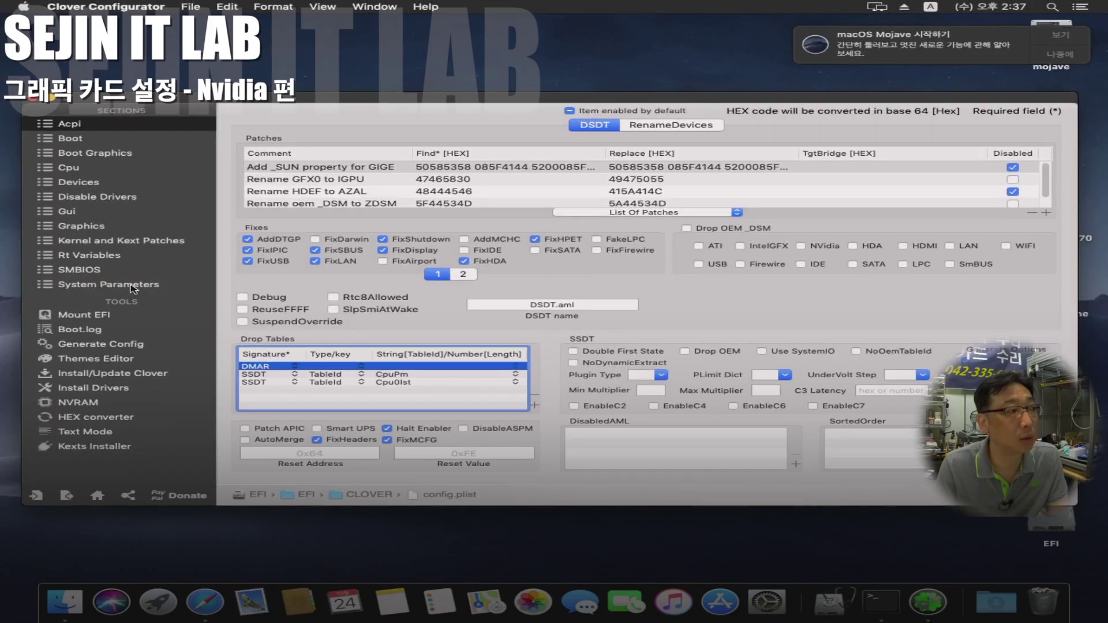
click(133, 285)
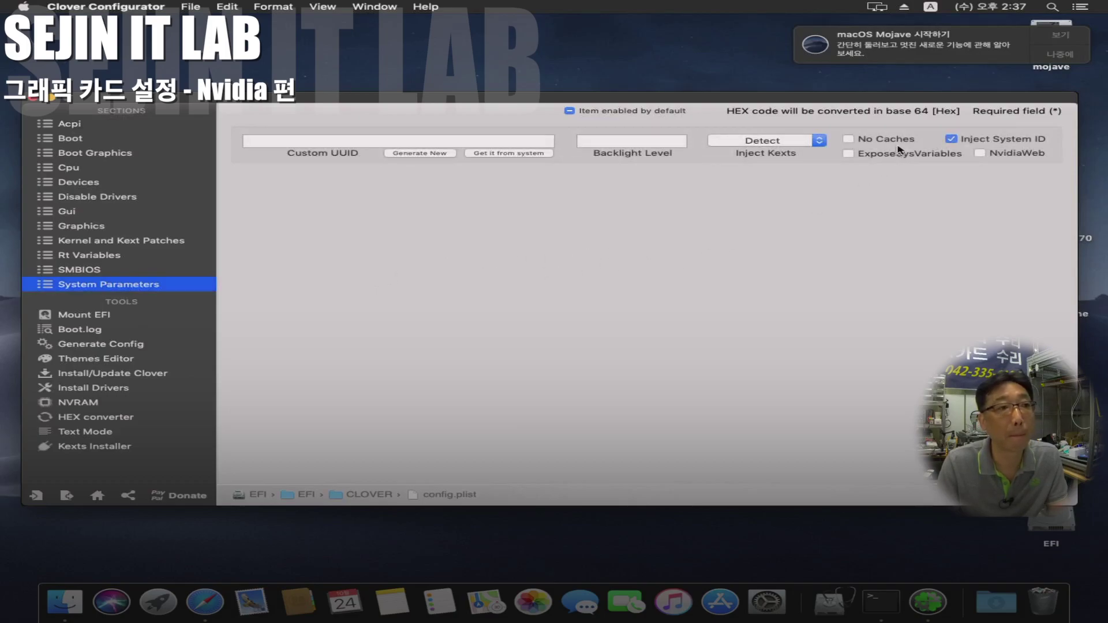
click(982, 154)
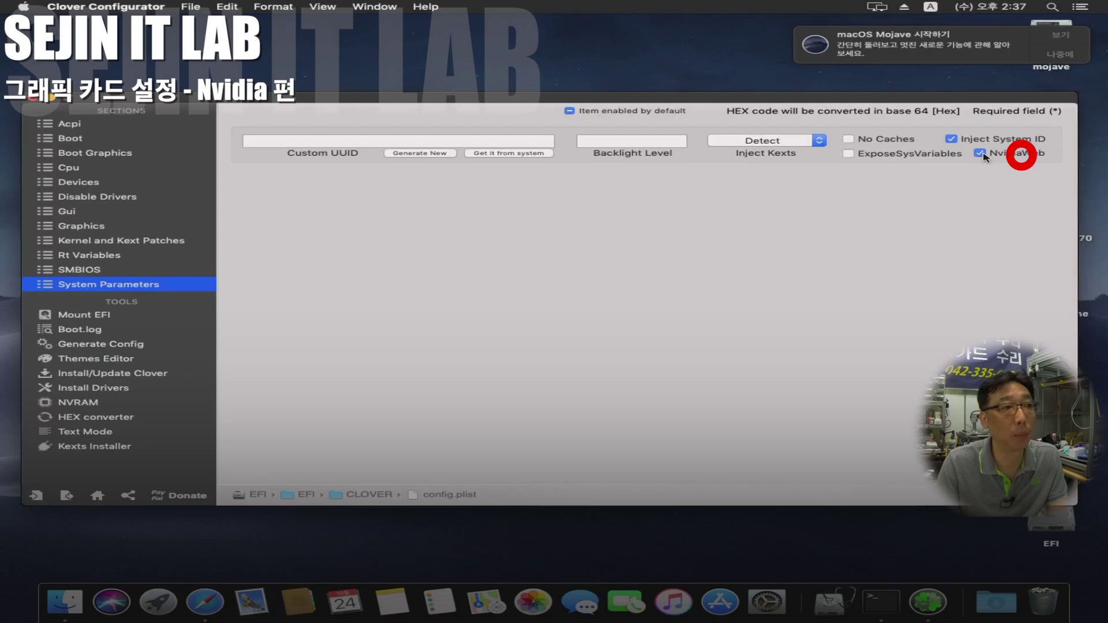
click(820, 142)
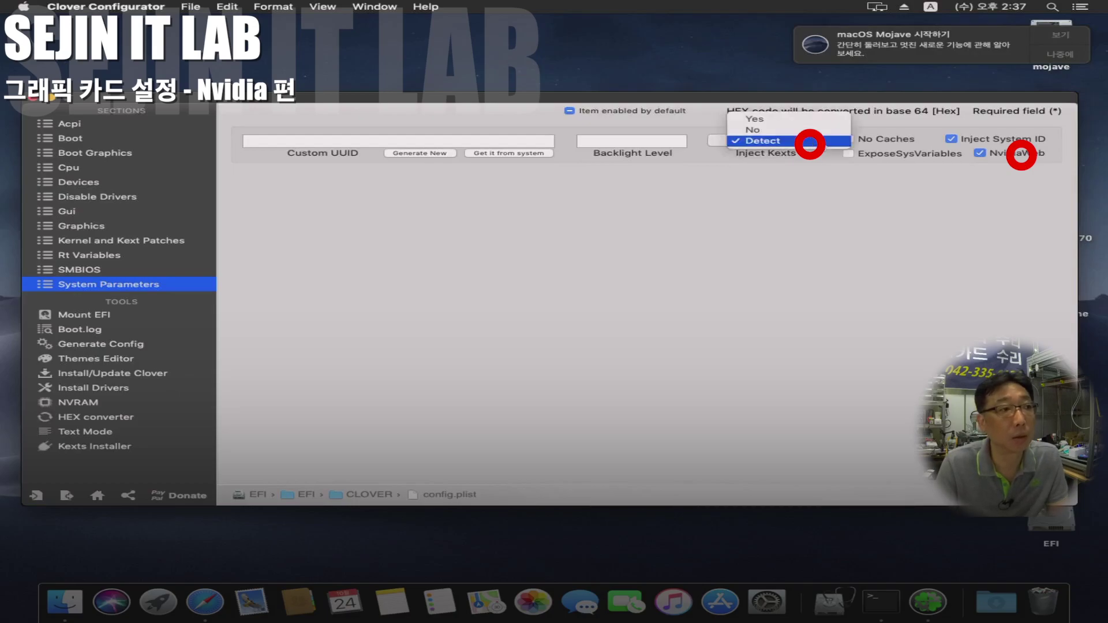
click(809, 122)
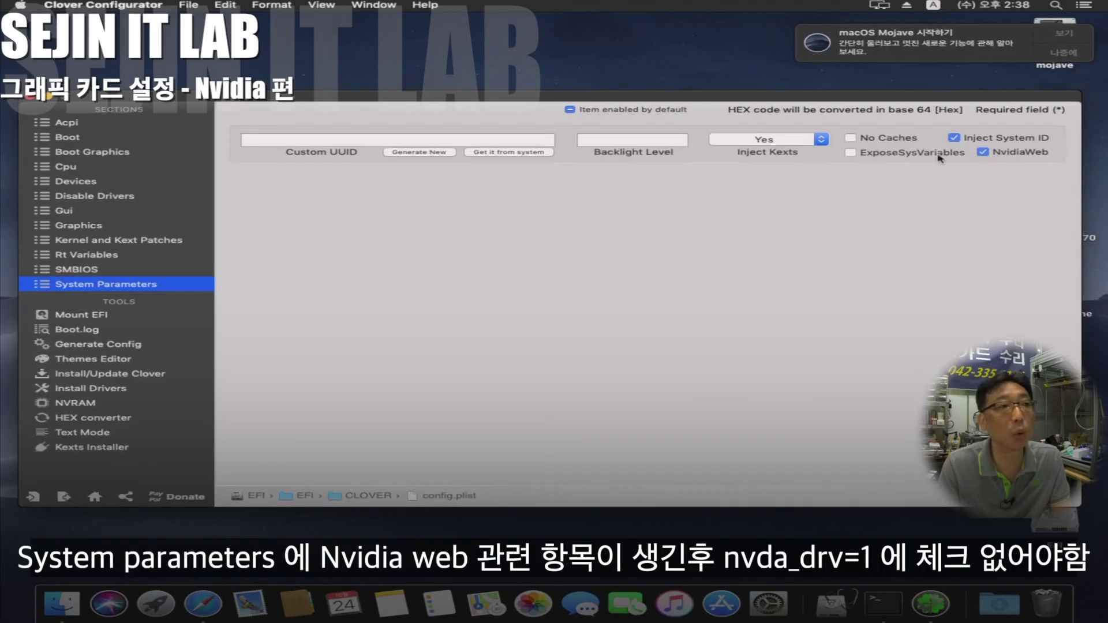
- Open the Boot section's settings and save the edited configuration to config.plist
click(68, 138)
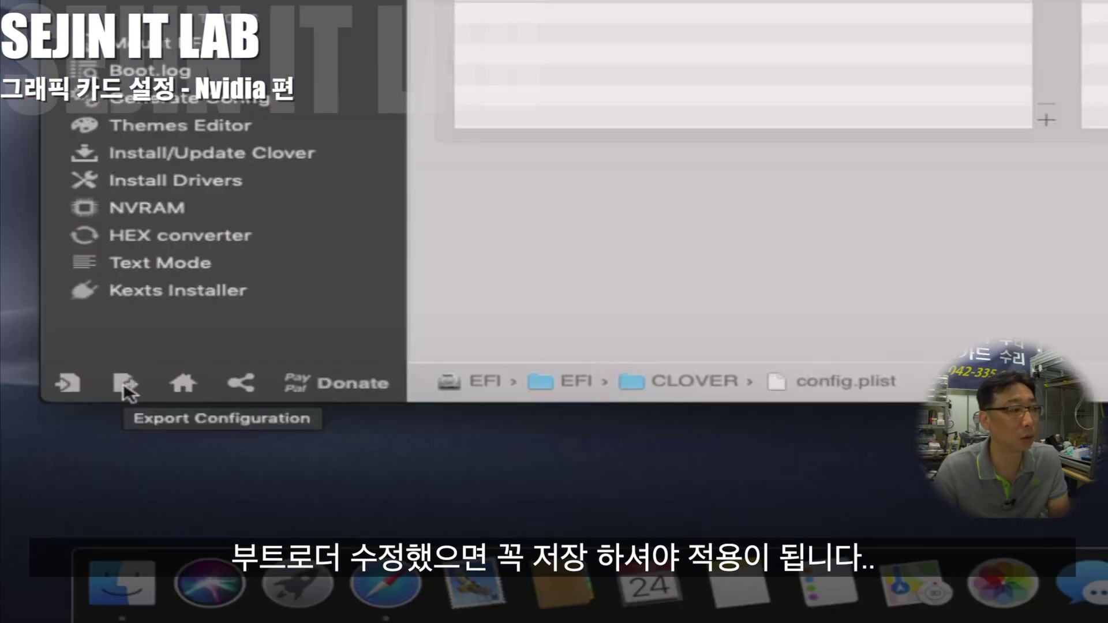
click(124, 383)
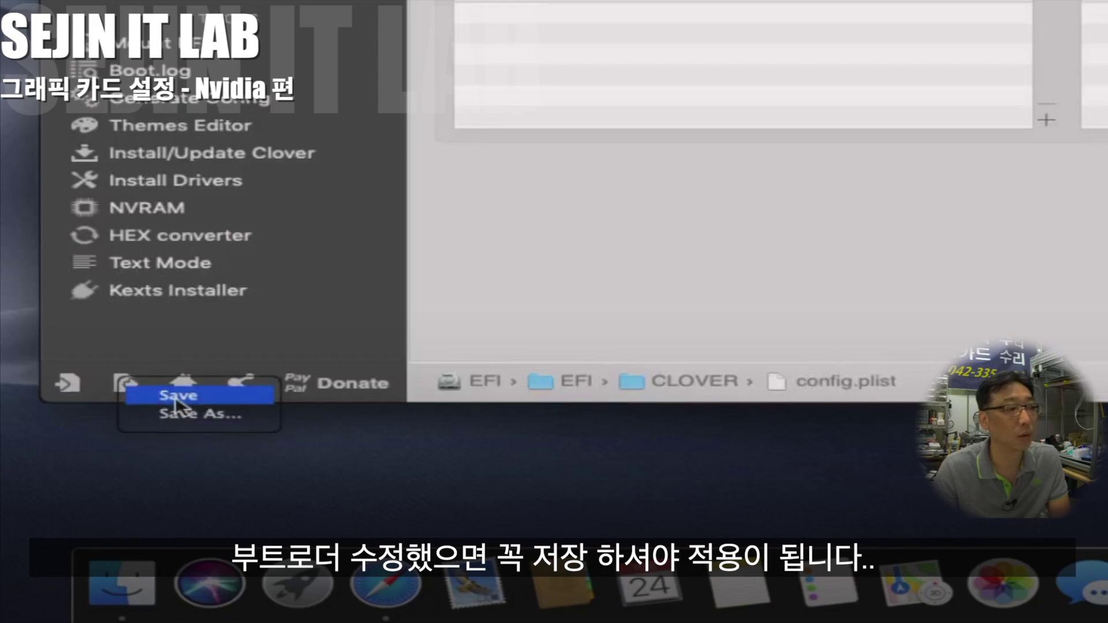